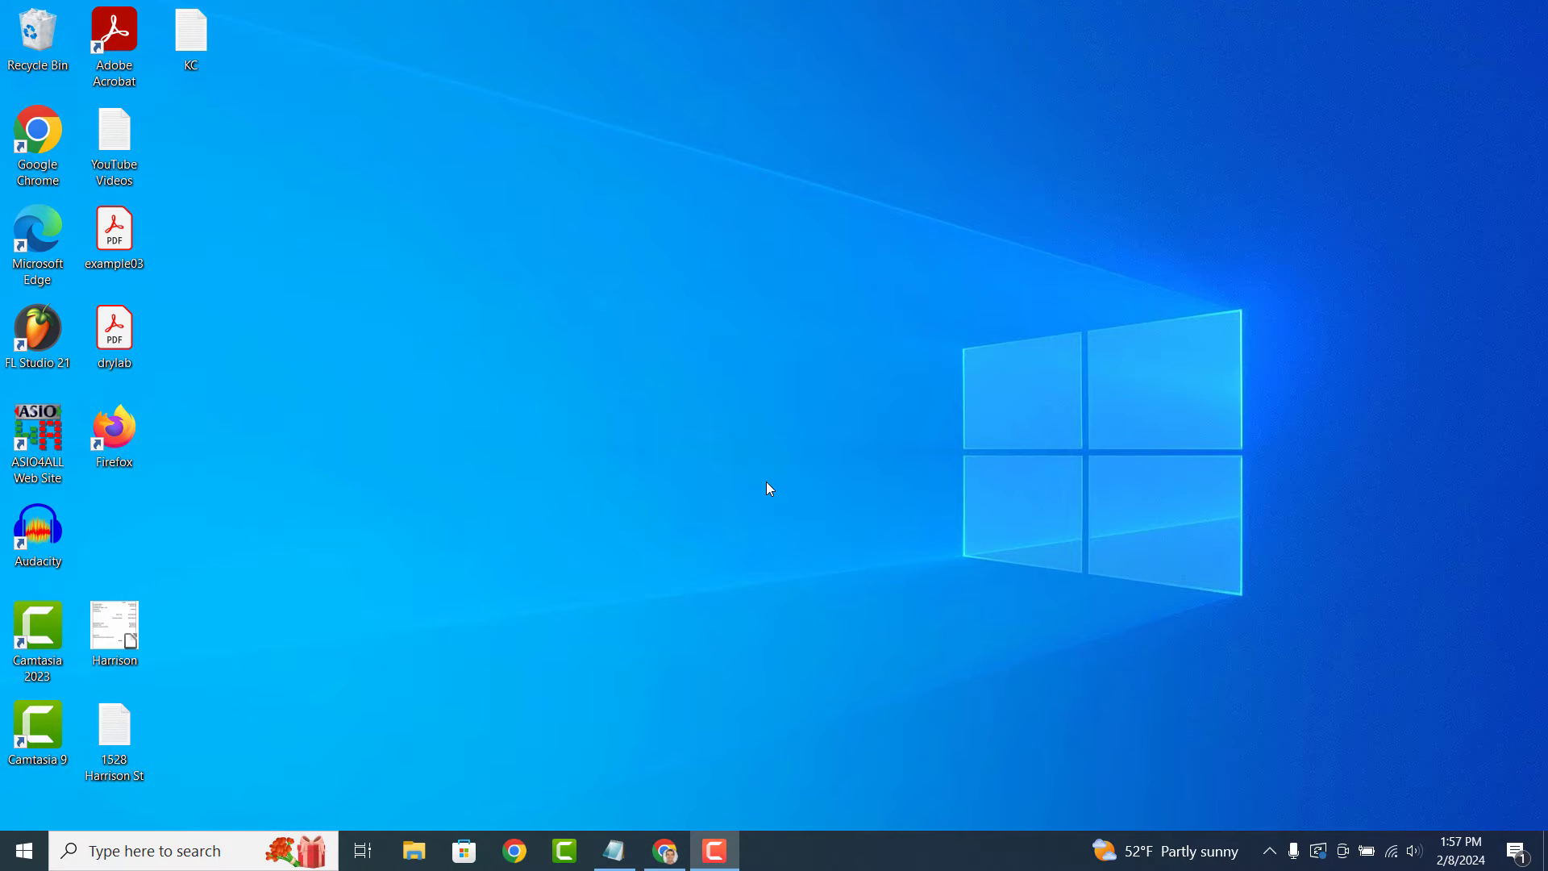
- Open a maximized new Chrome window at showmypc.com and download ShowMyPC Free
right_click(666, 850)
click(638, 665)
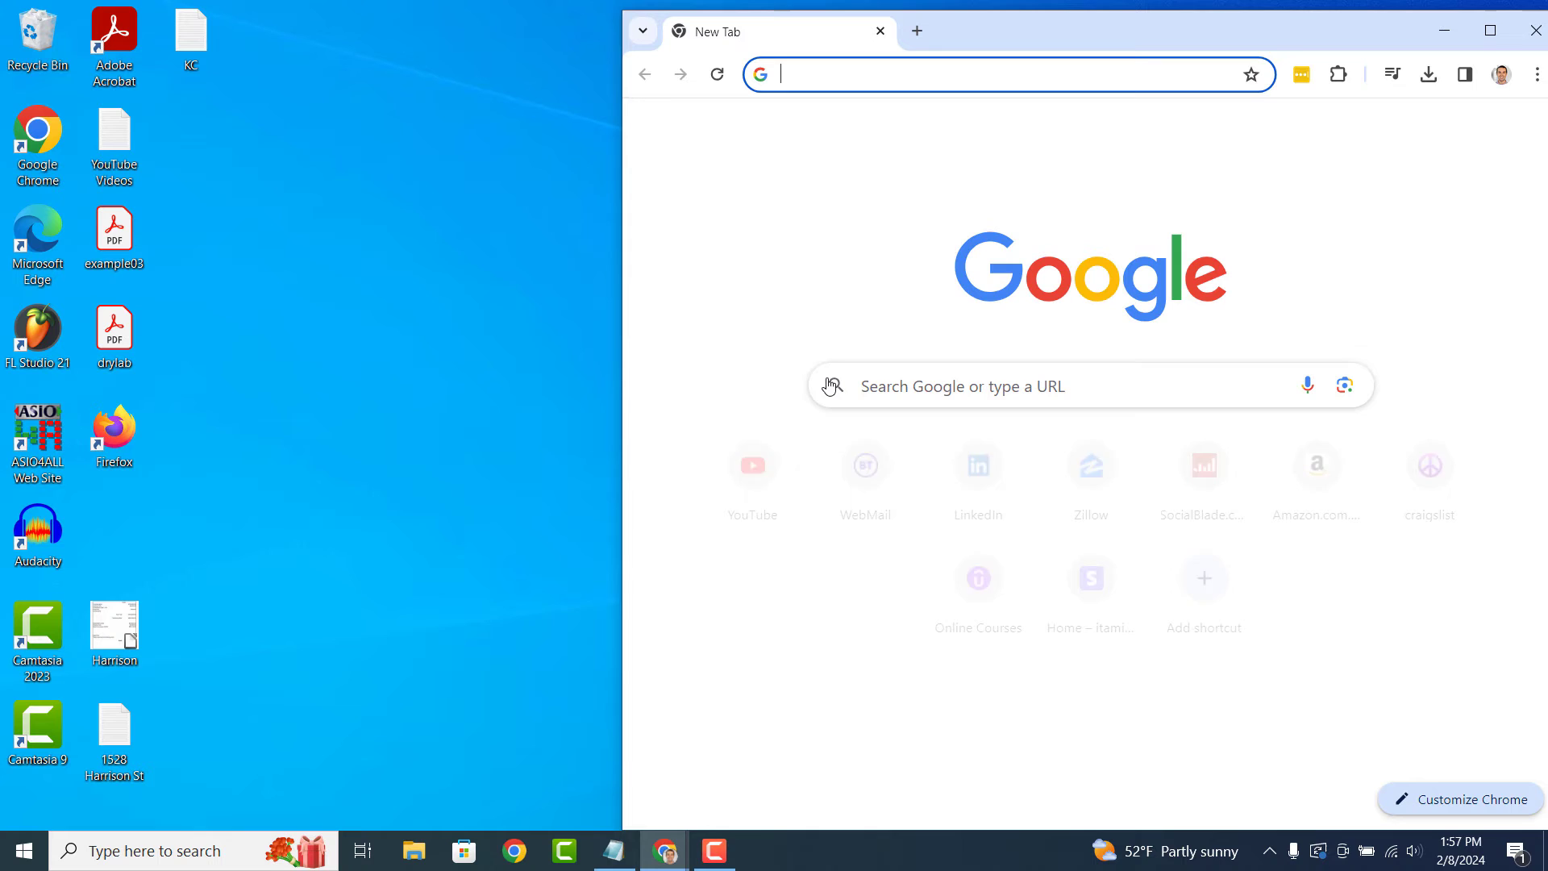
click(1510, 35)
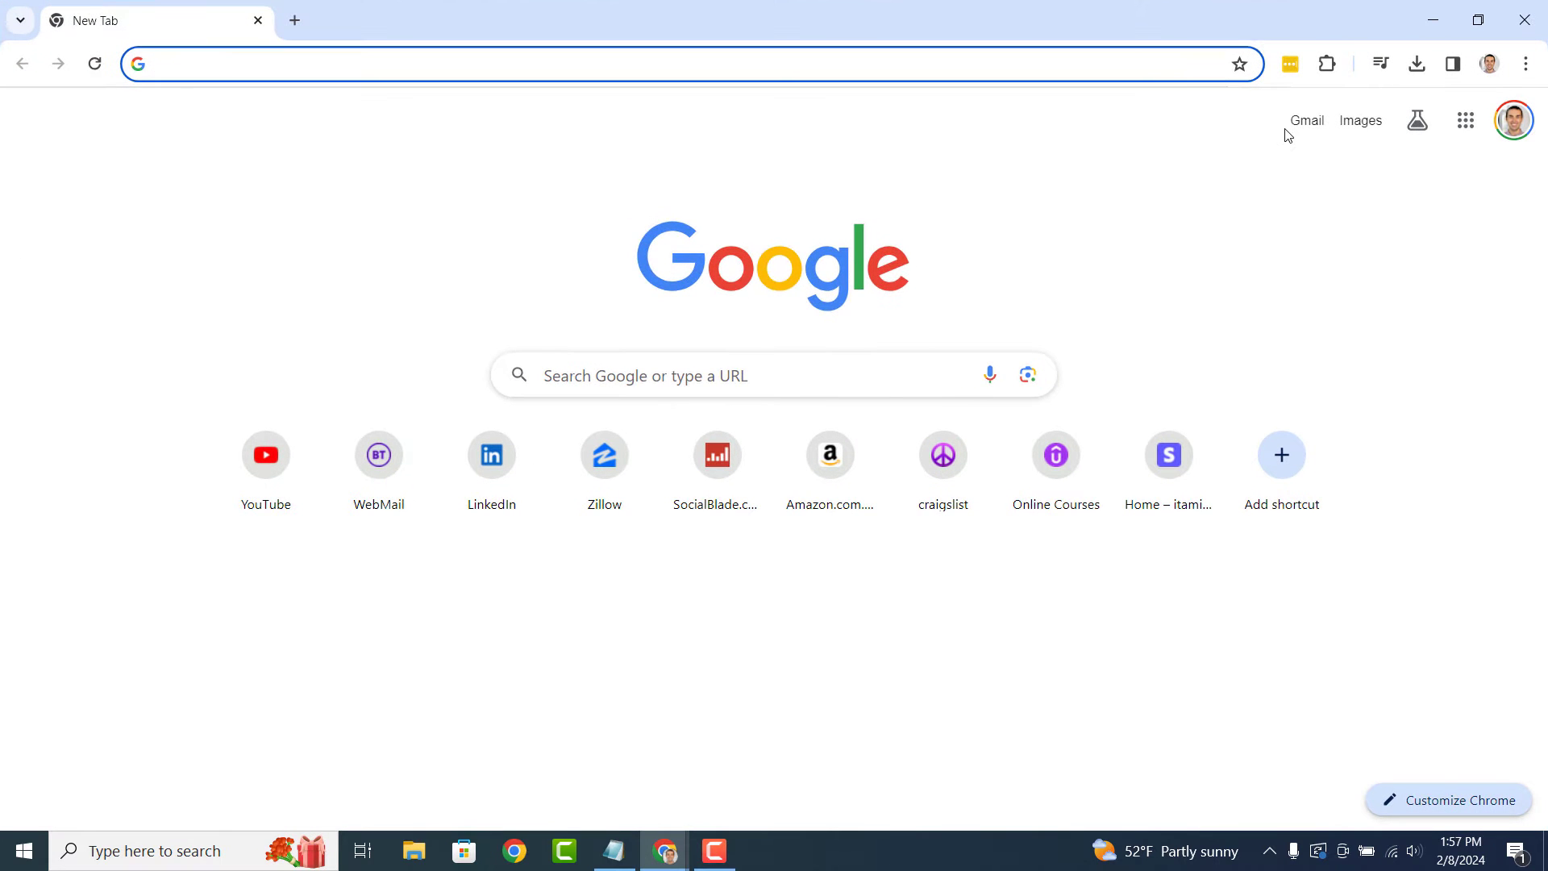
text(showmypc.com)
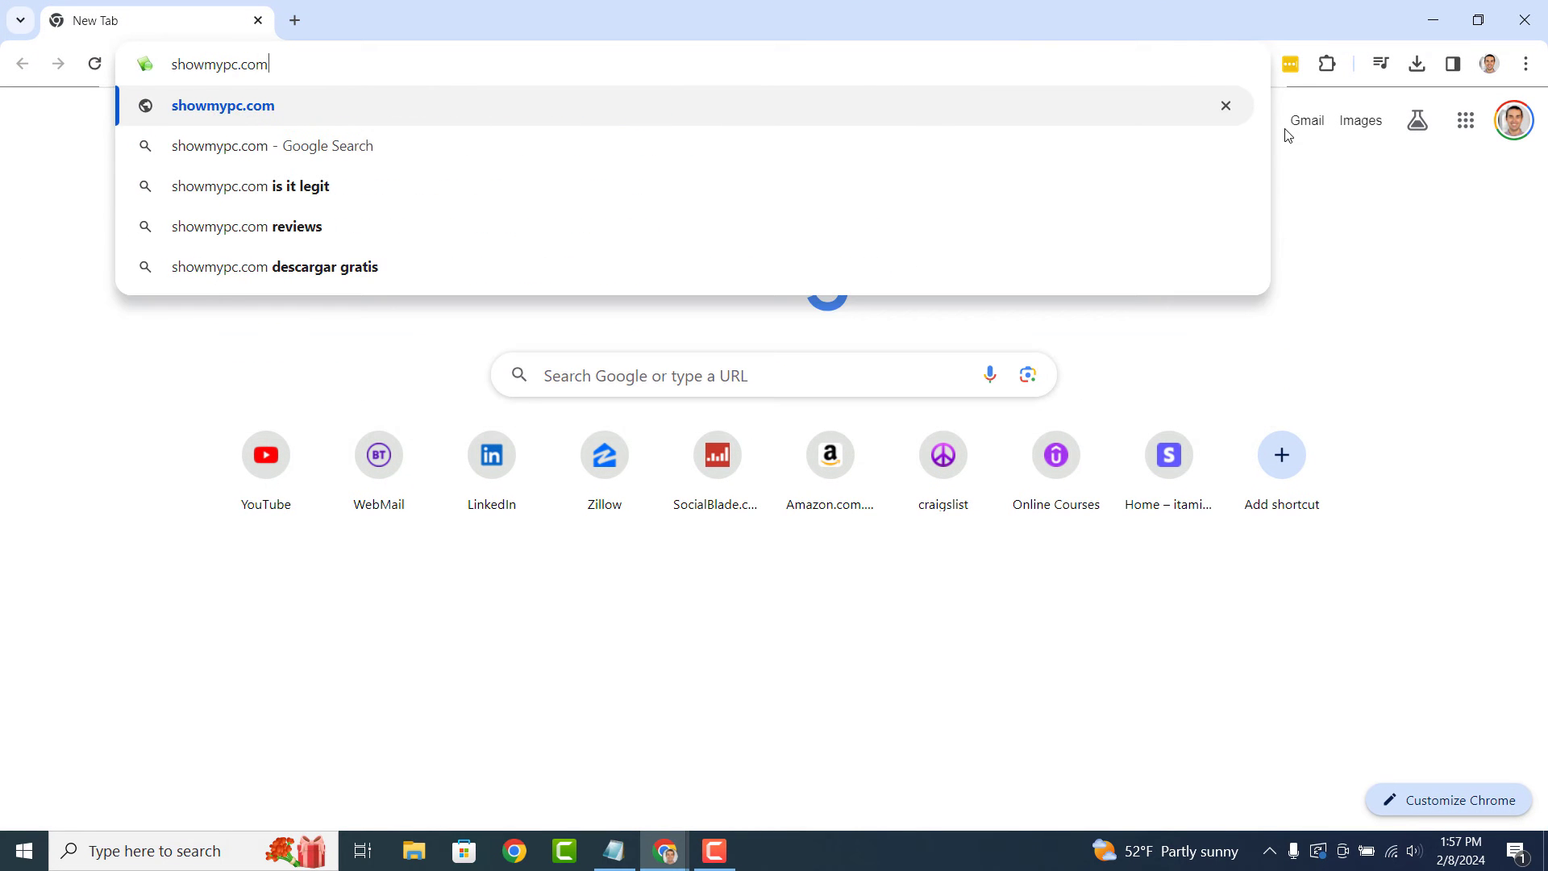
key(Return)
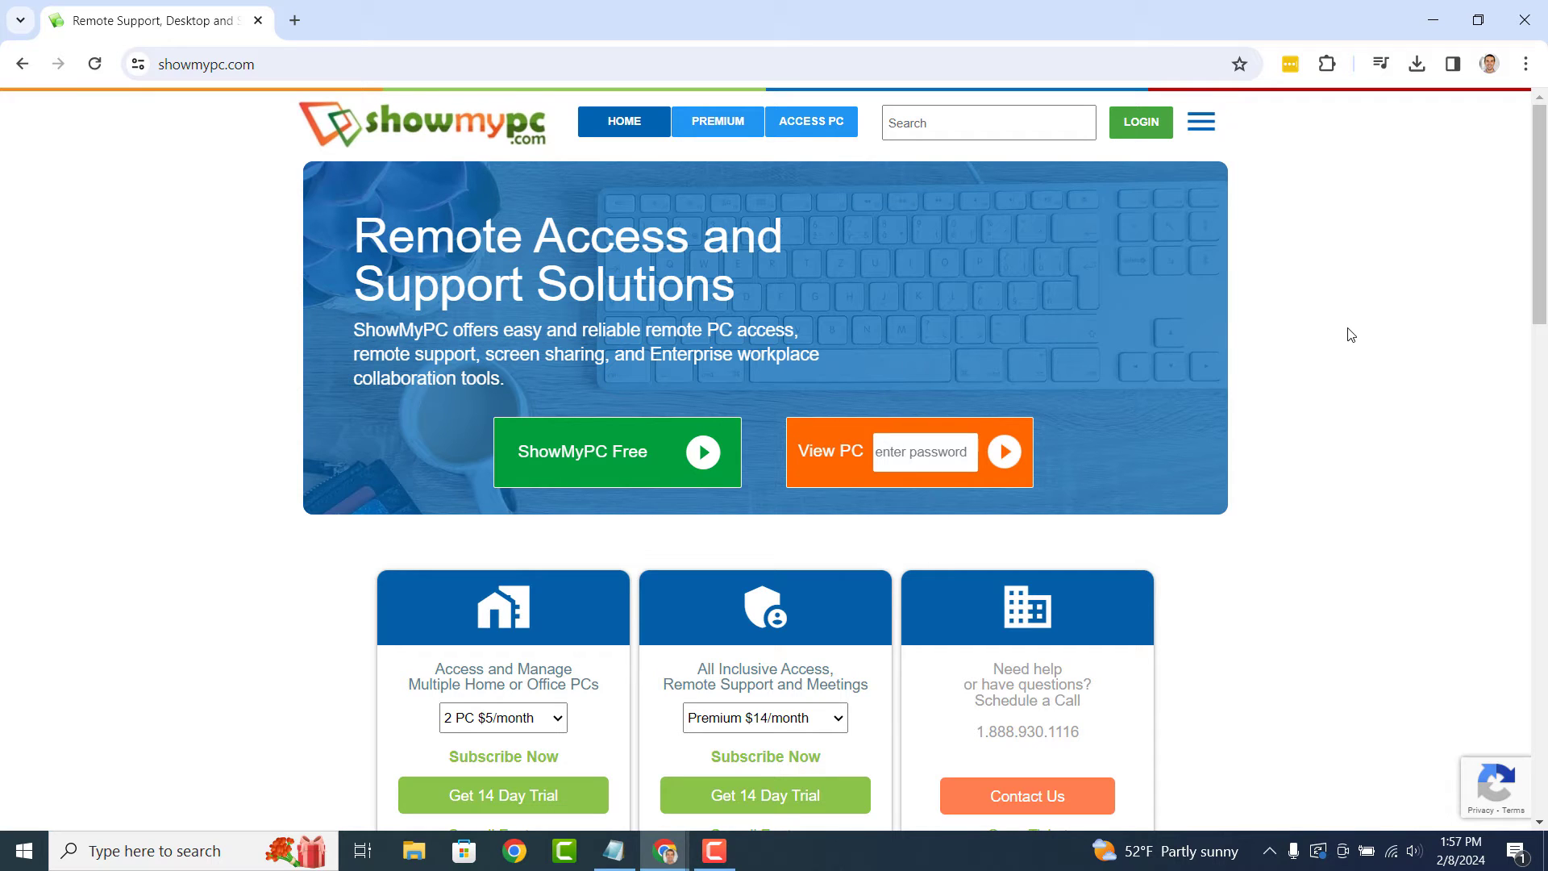
click(640, 453)
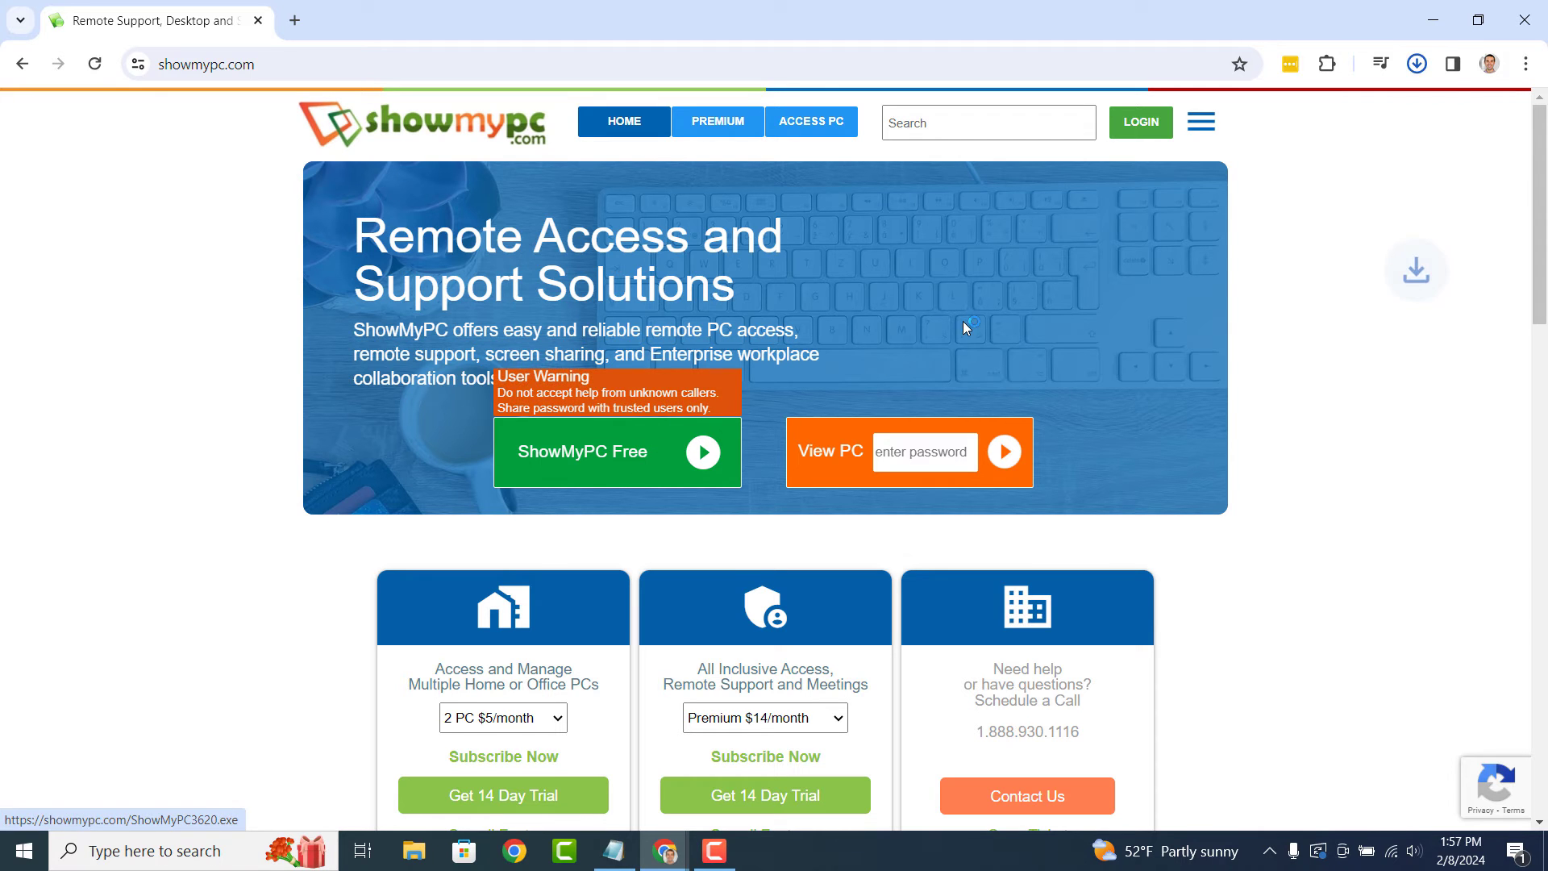
- Run ShowMyPC3620 (1) from the Downloads folder in File Explorer, then minimize Explorer
click(1358, 593)
click(411, 856)
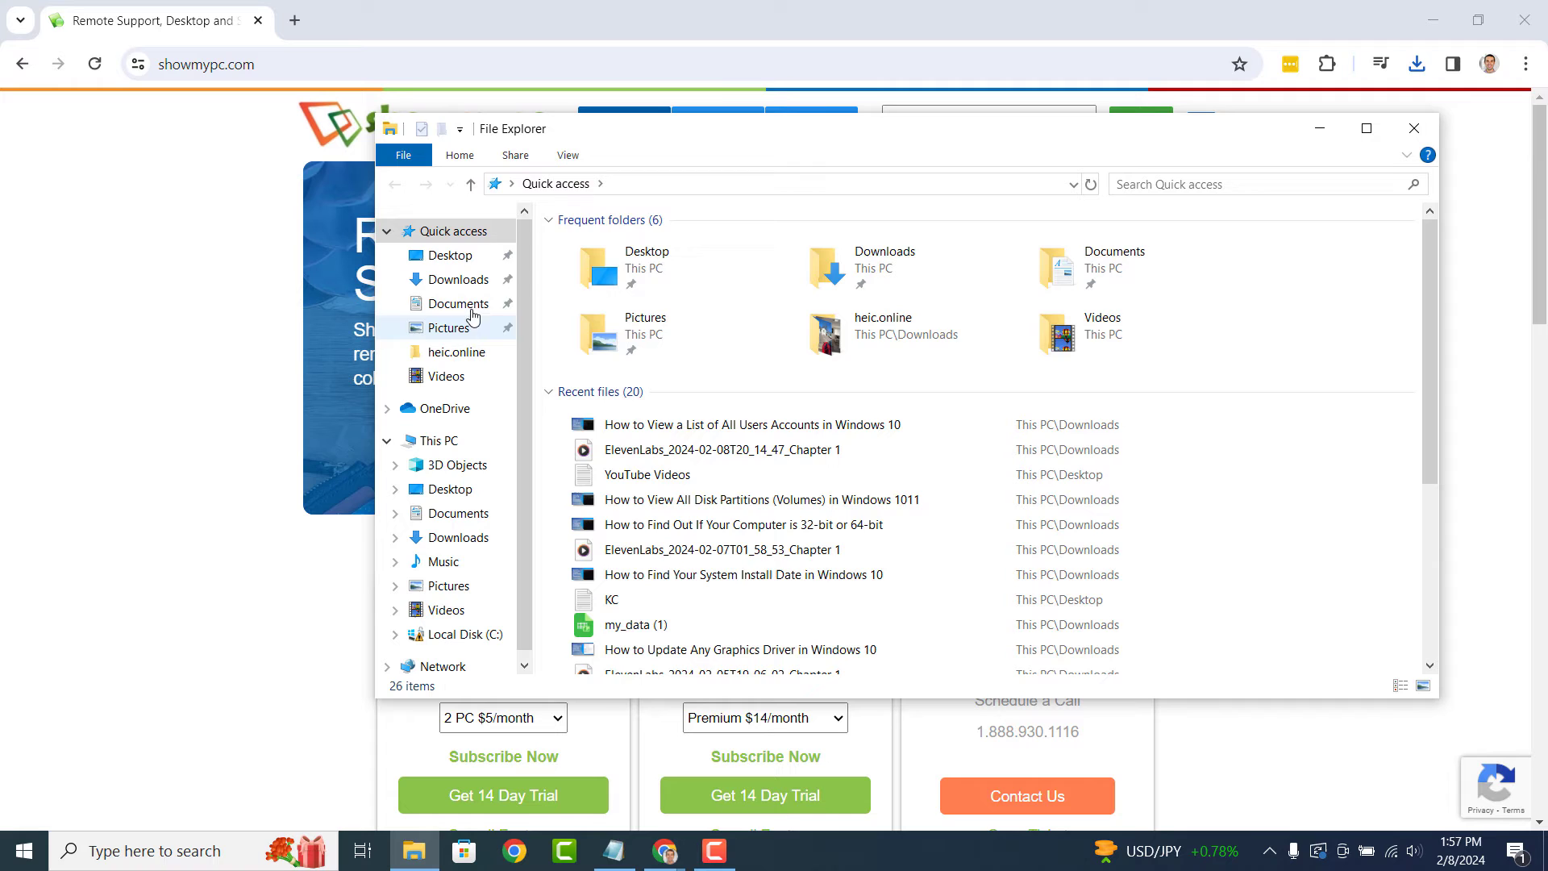
click(469, 283)
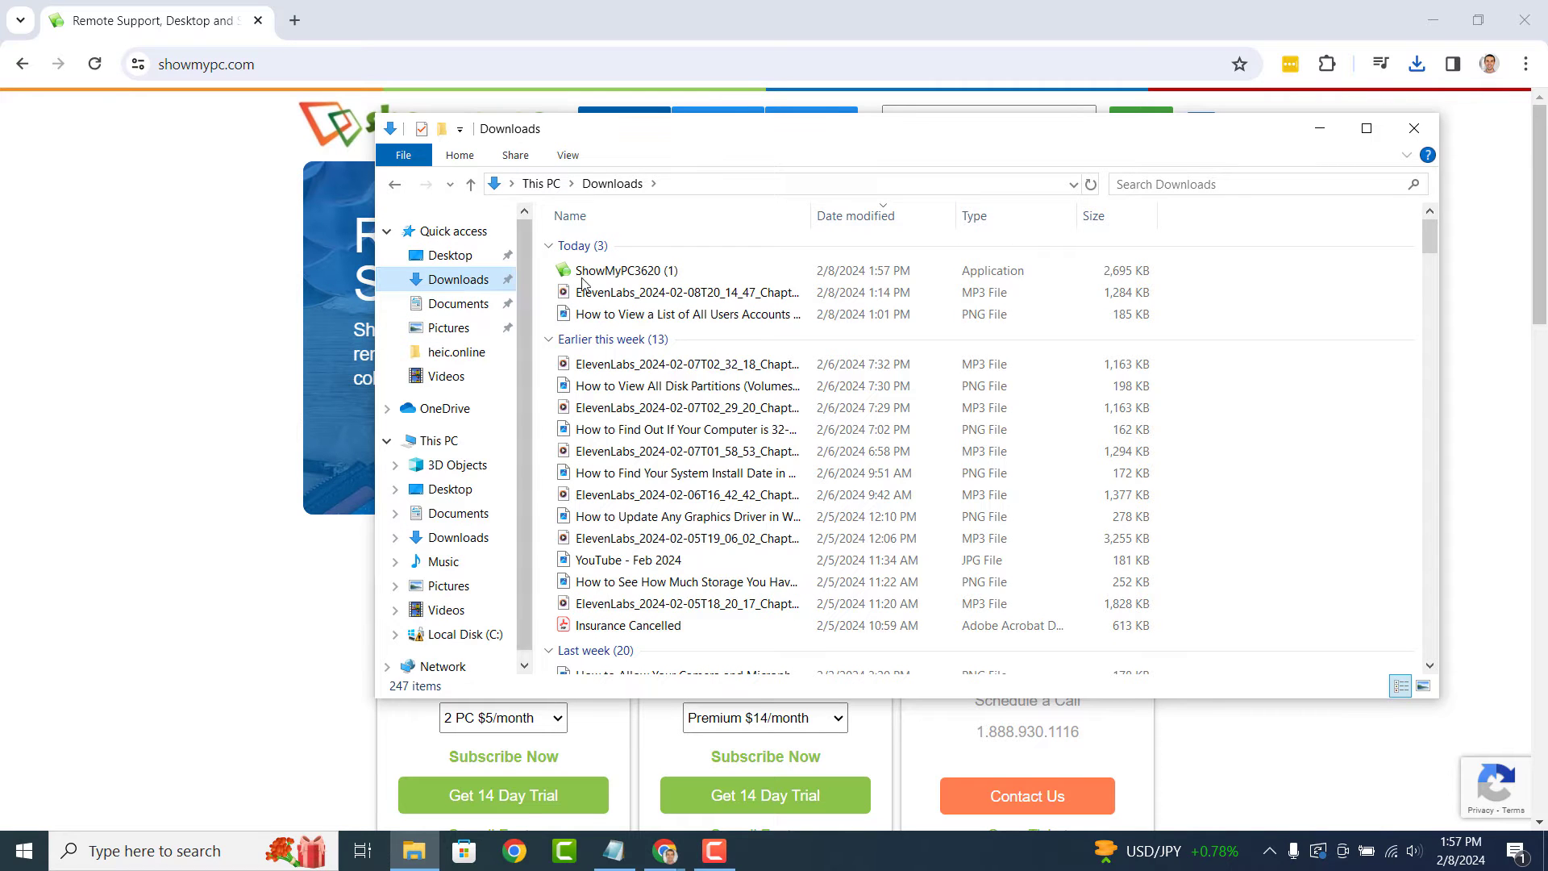
click(771, 281)
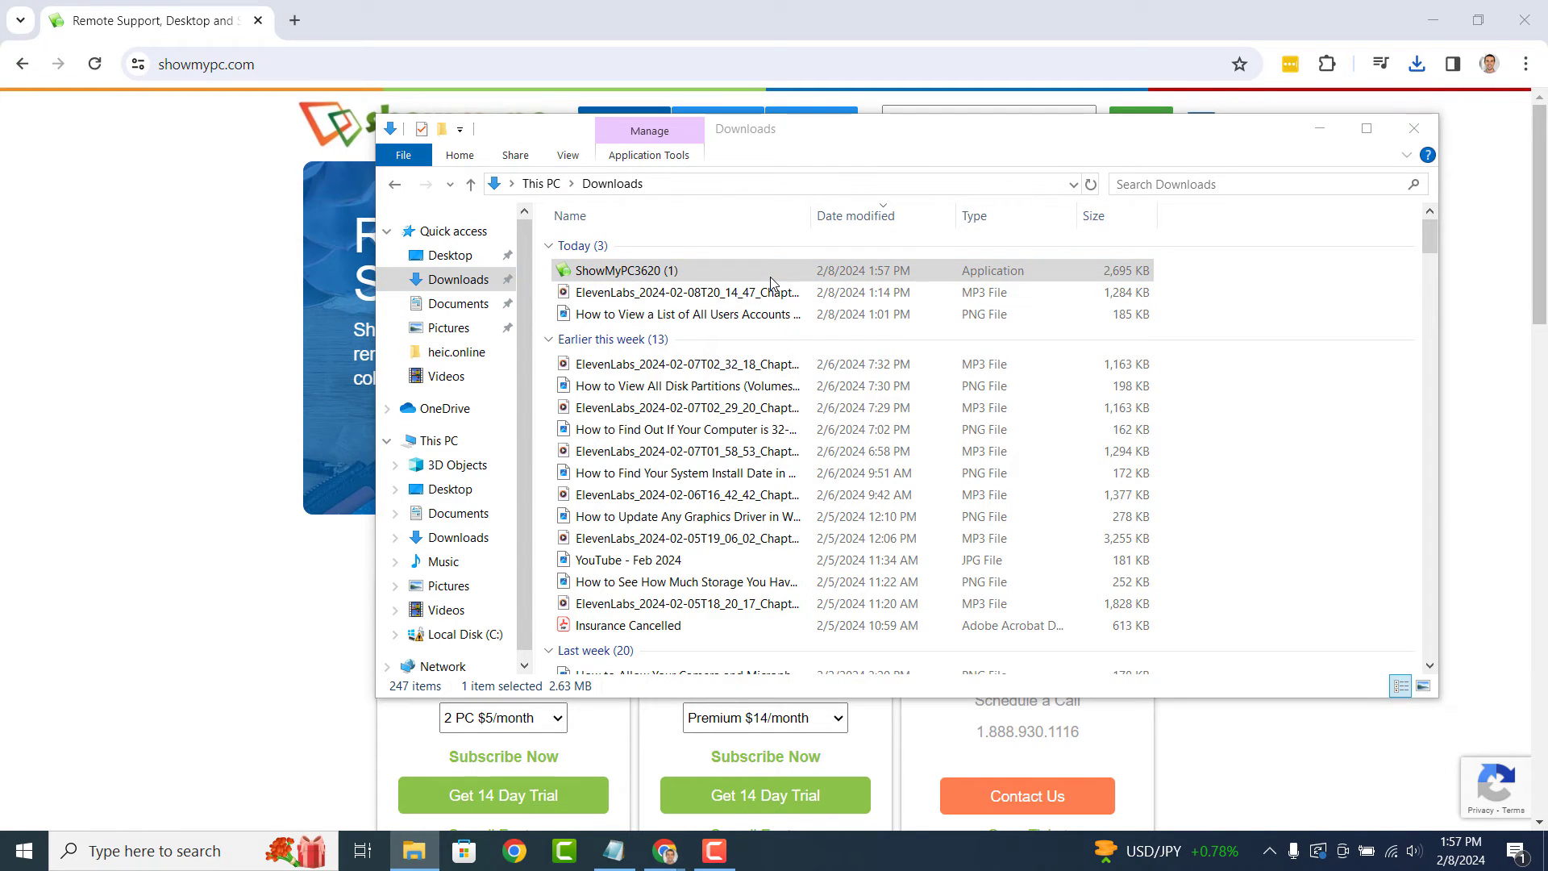
click(1409, 22)
click(1328, 131)
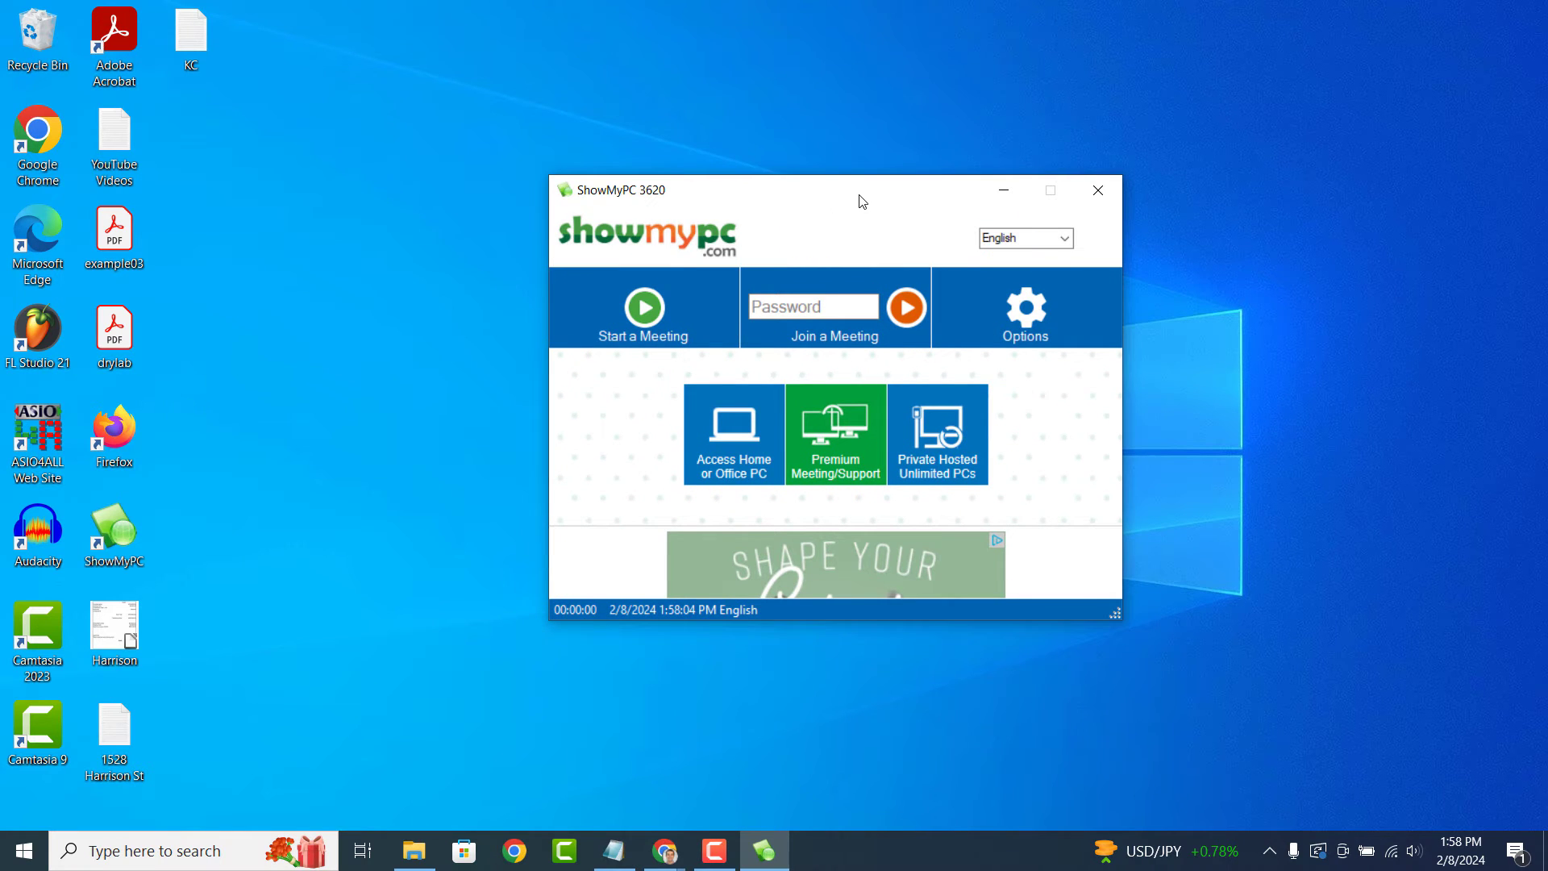
- Reposition the ShowMyPC window and start a meeting to reach the trust-remote-user prompt
drag(860, 202, 823, 176)
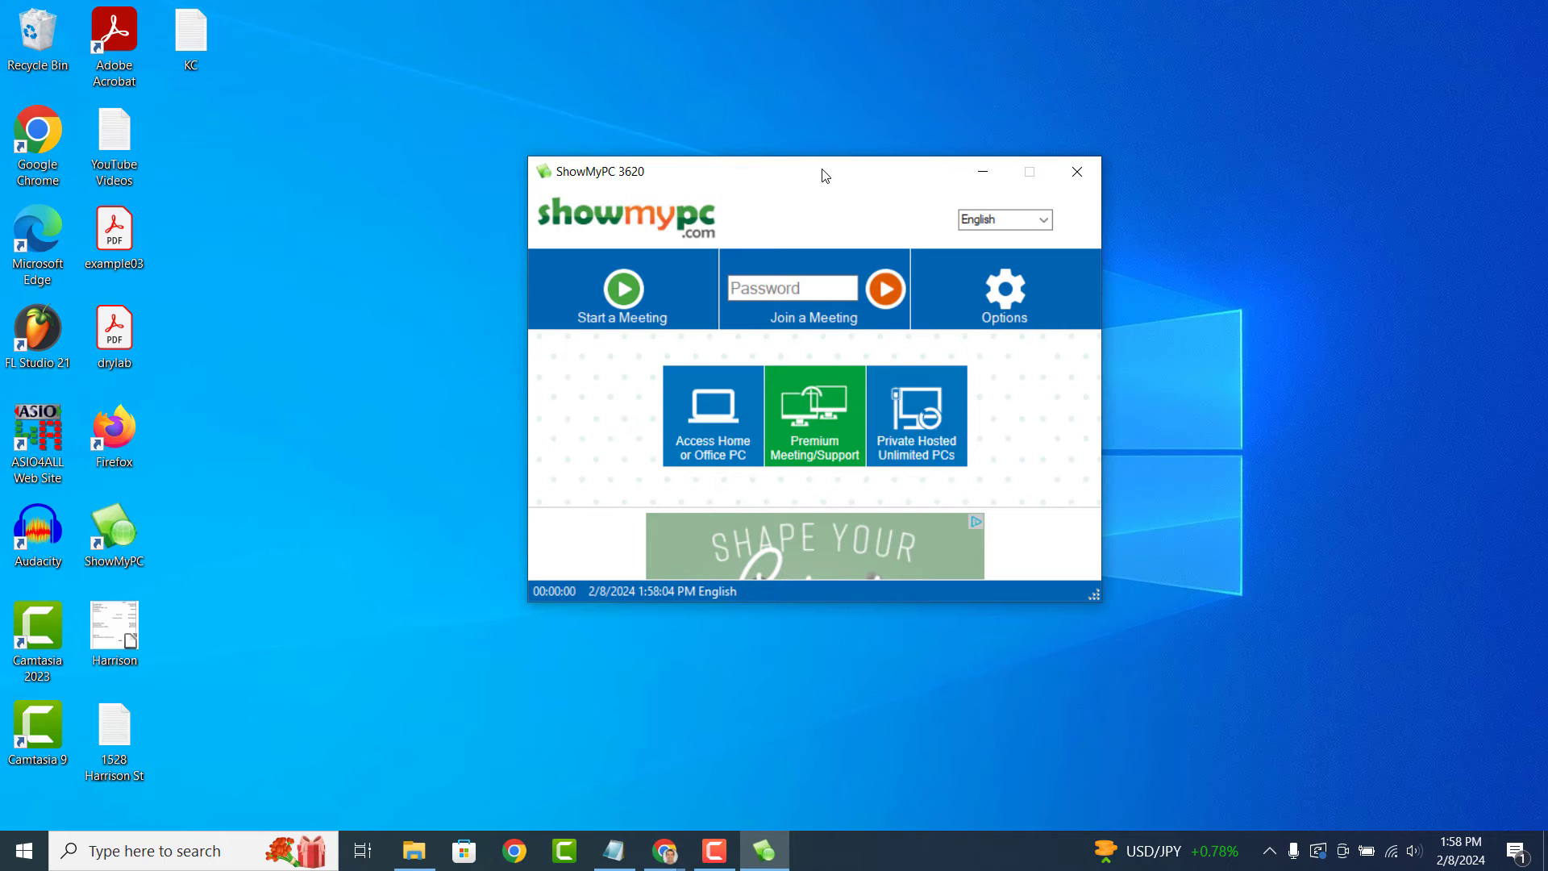
click(814, 287)
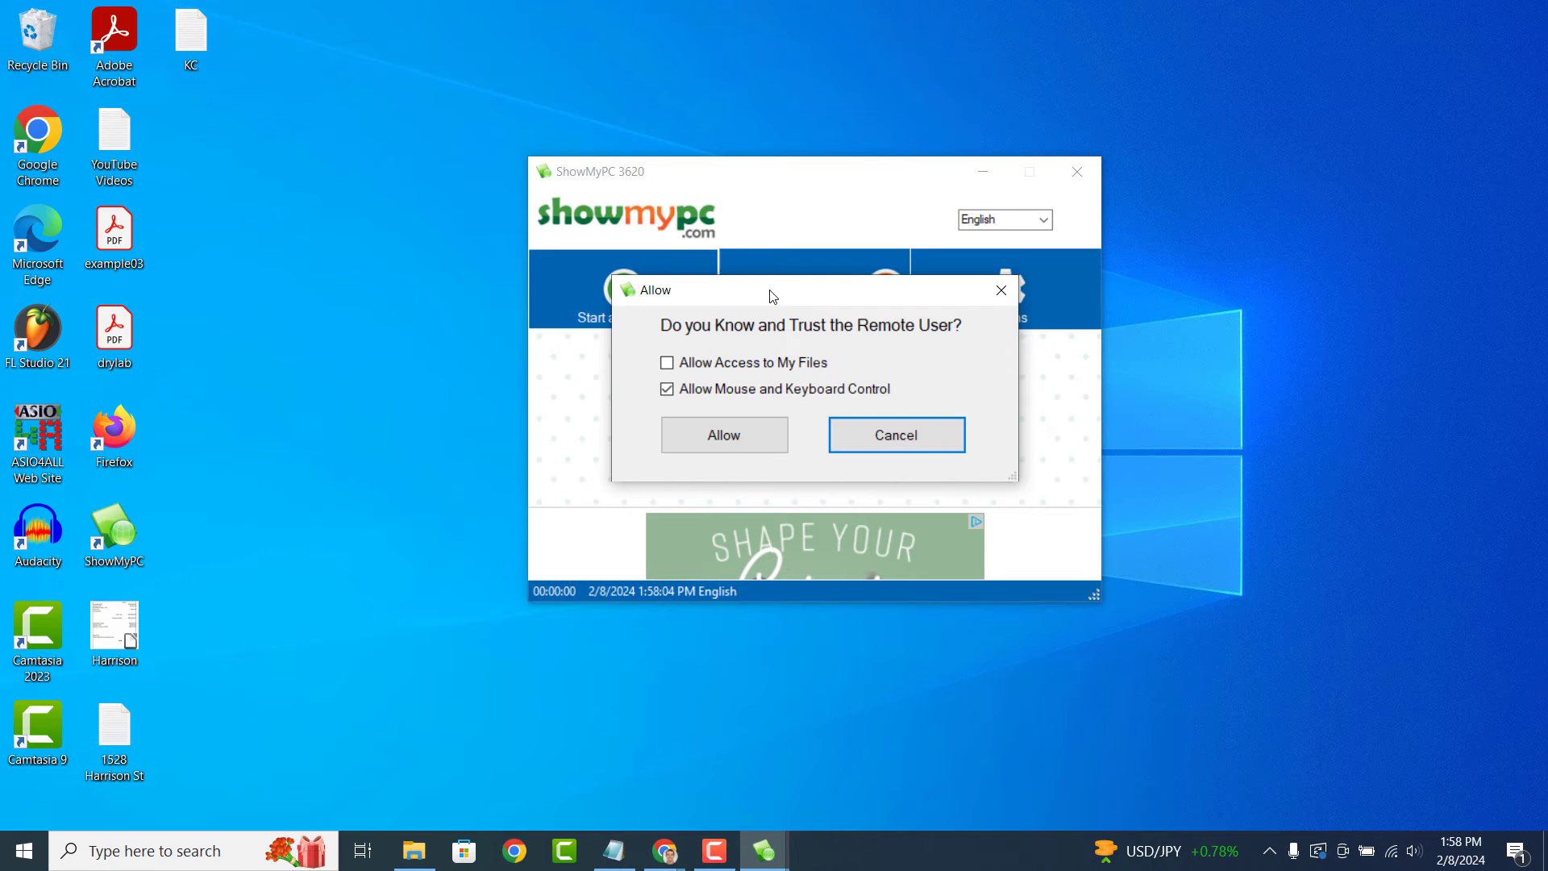
- Tick Allow Access to My Files and allow the remote user to connect
click(818, 366)
click(760, 445)
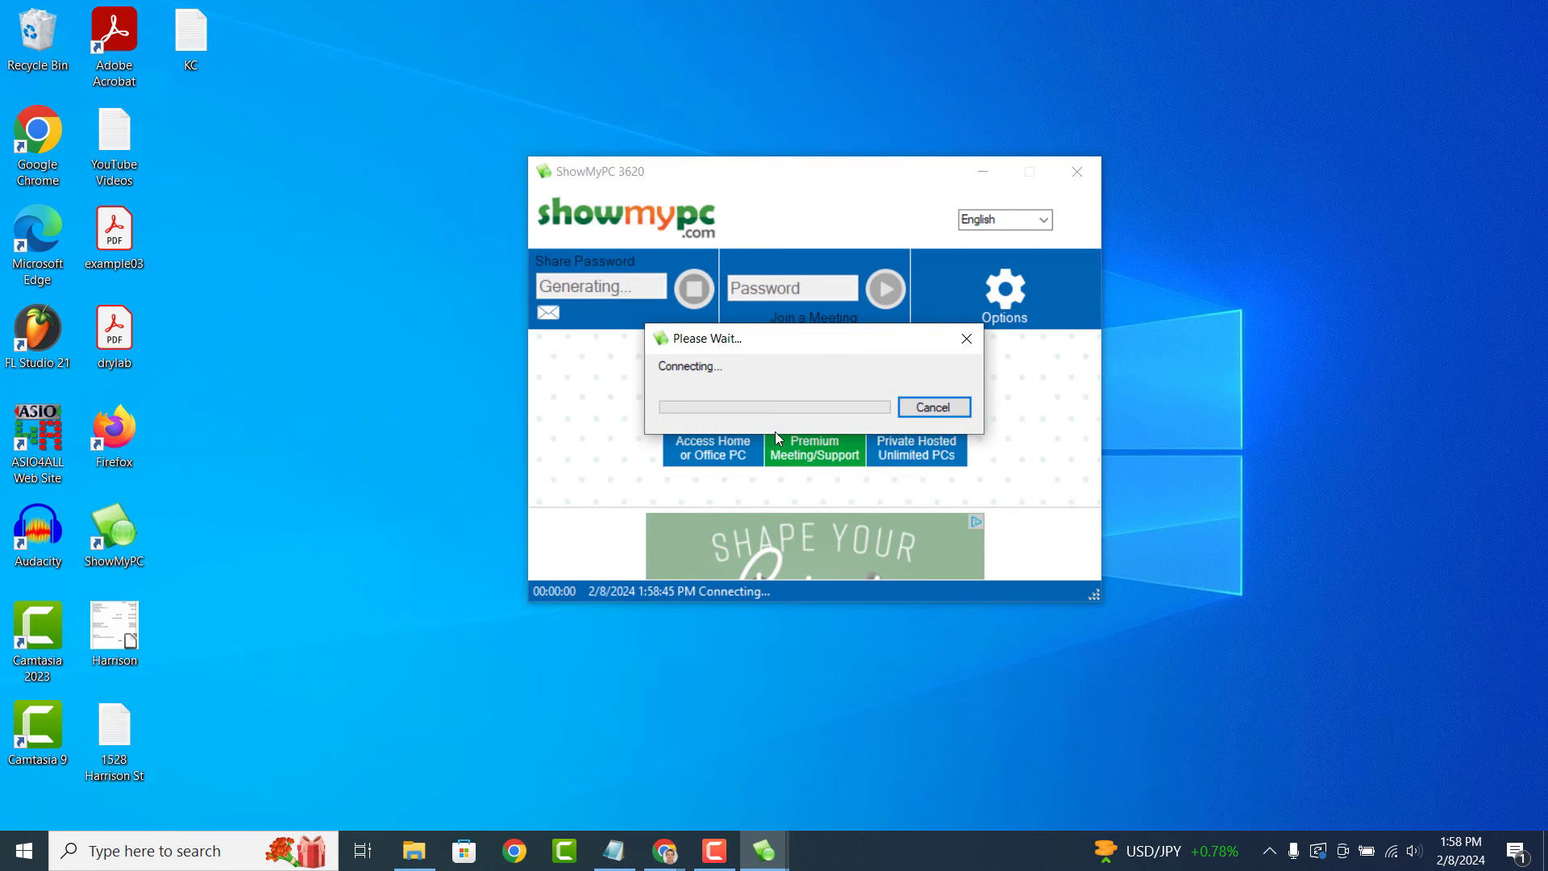